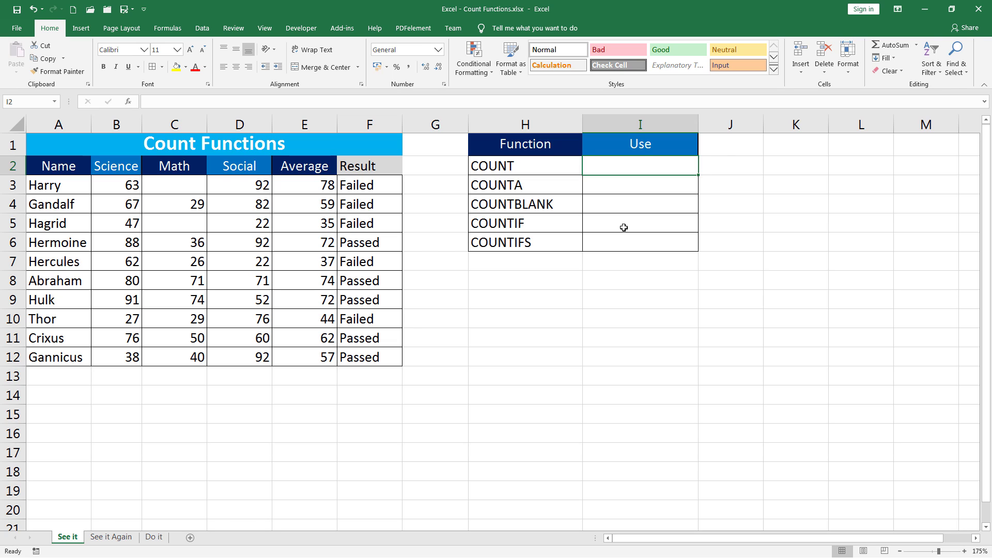
Enter =COUNT(A3:F12) in I2 to count the numeric score cells, returning 38.
{"action": "type", "text": "="}
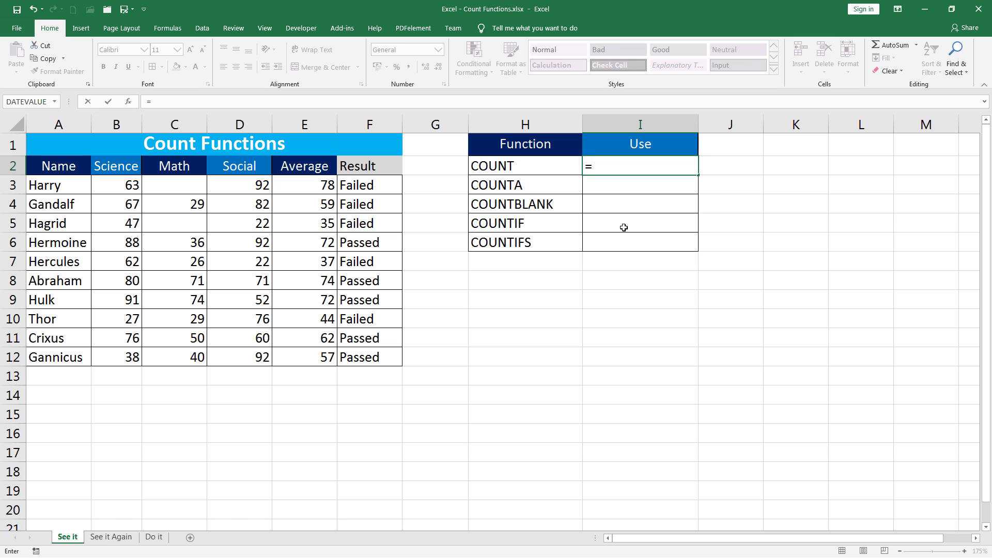
{"action": "type", "text": "coun"}
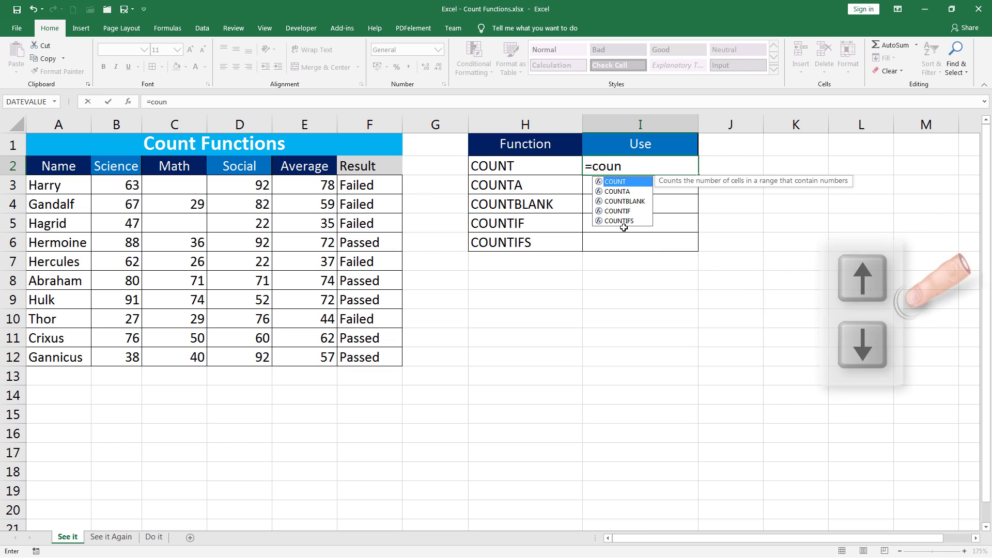
{"action": "key", "text": "Tab"}
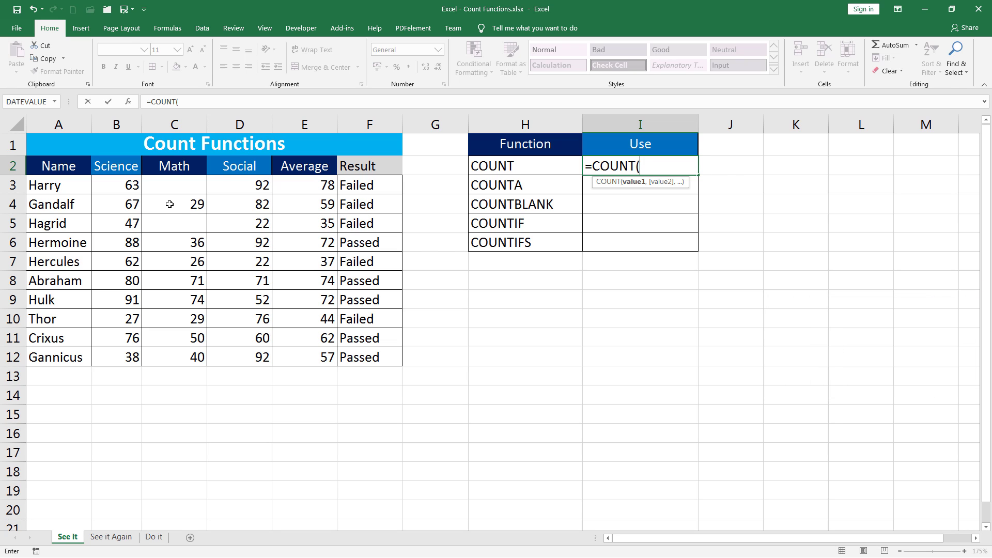
{"action": "left_click_drag", "start_coordinate": [53, 184], "coordinate": [378, 366]}
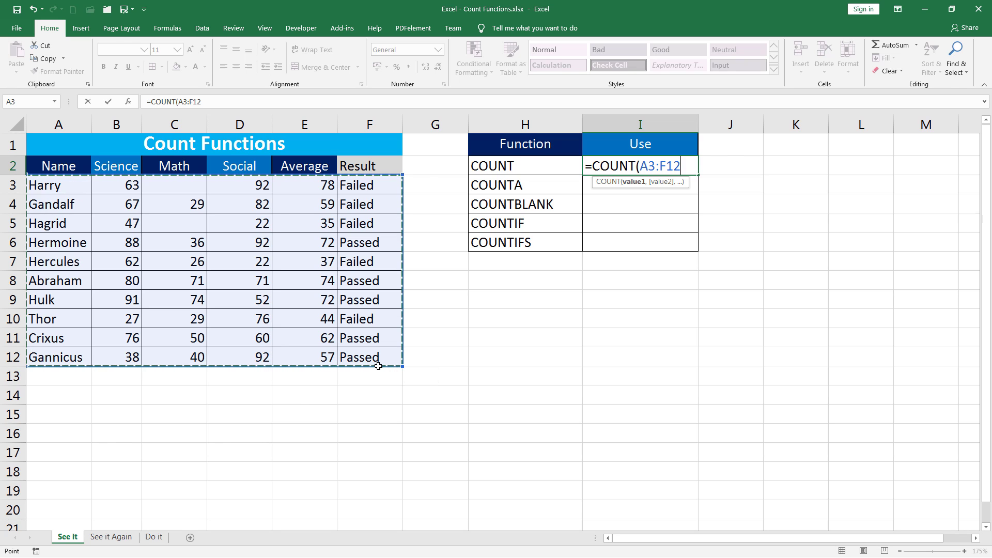
{"action": "key", "text": "ctrl+Return"}
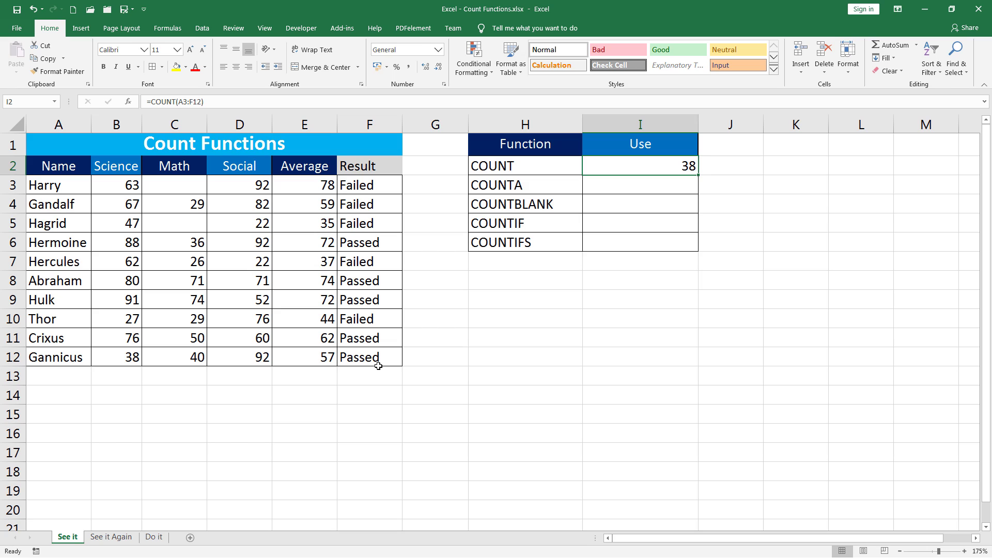
Enter =COUNTA(A3:F12) in I3 to count all non-empty cells, returning 58.
{"action": "left_click", "coordinate": [665, 191]}
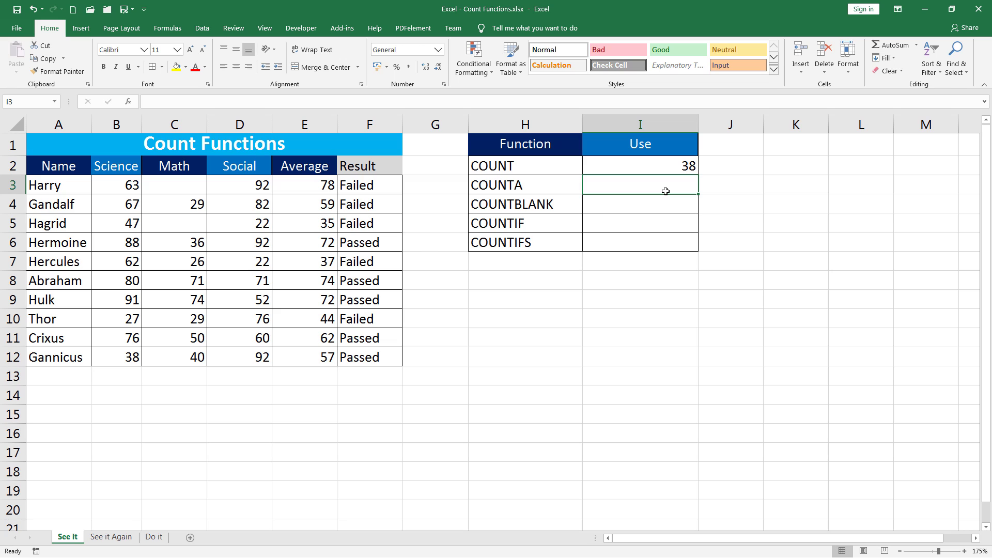
{"action": "type", "text": "=count"}
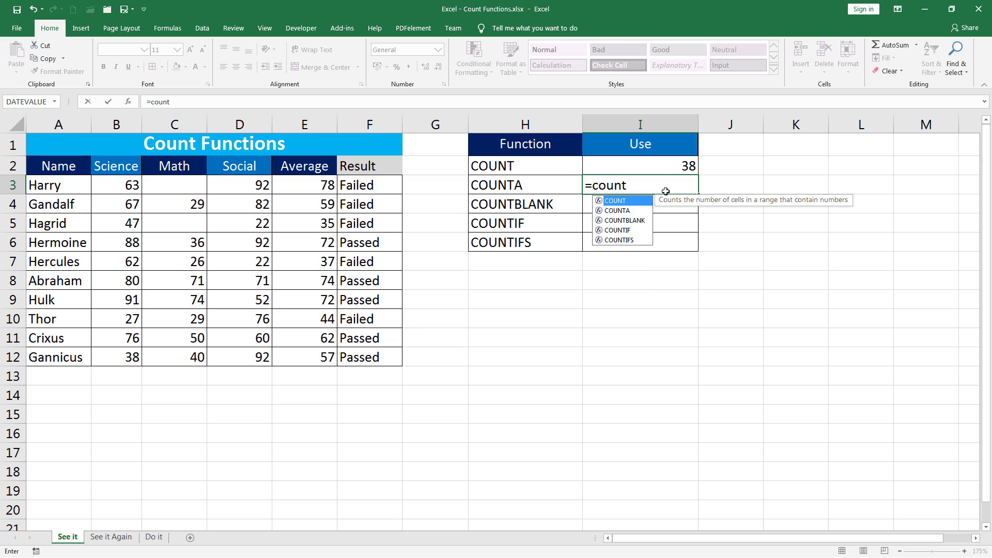
{"action": "key", "text": "Down"}
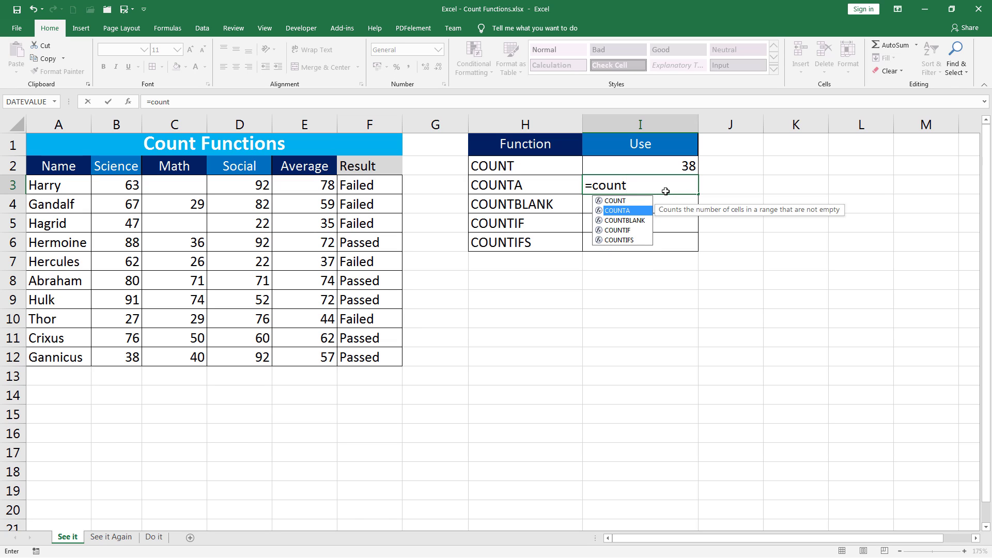
{"action": "key", "text": "Tab"}
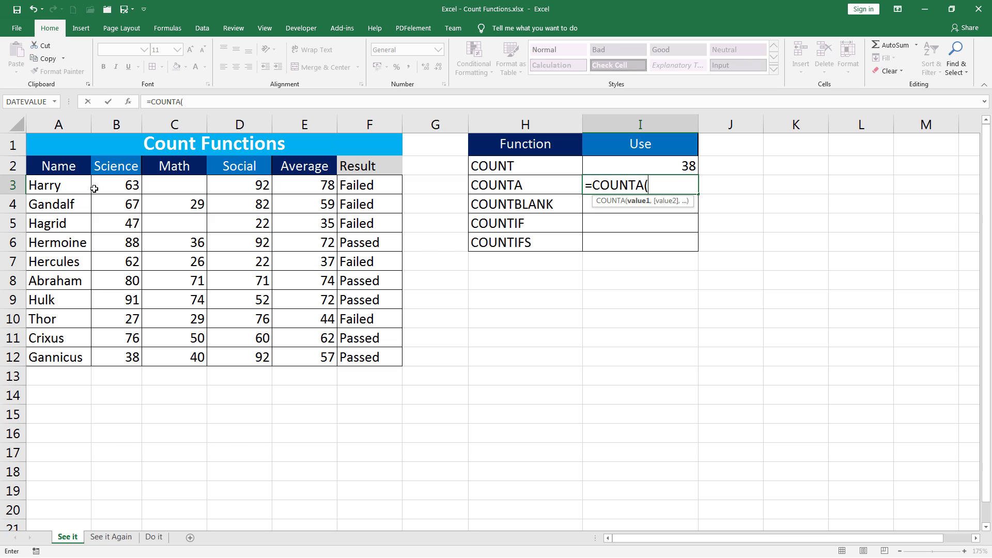
{"action": "left_click_drag", "start_coordinate": [63, 184], "coordinate": [373, 352]}
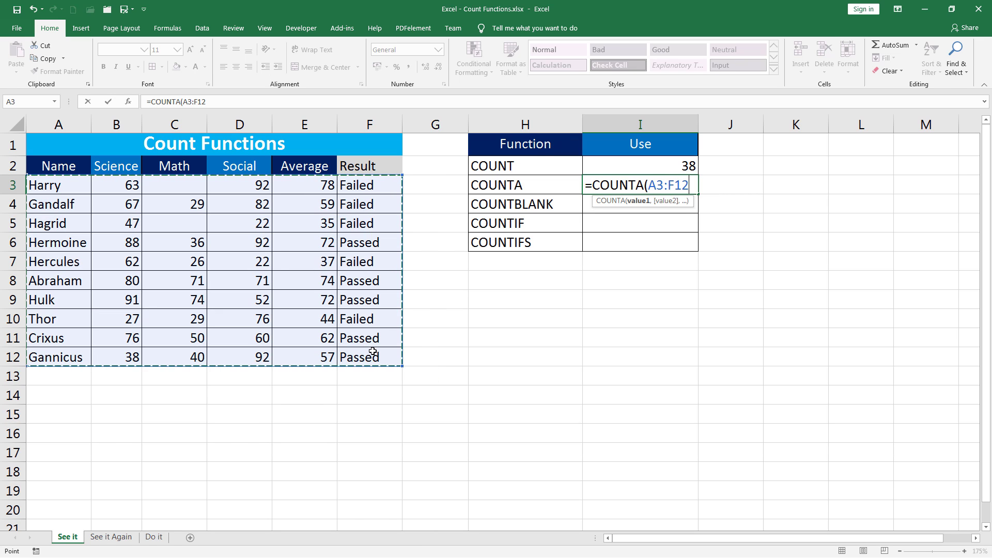
{"action": "key", "text": "ctrl+Return"}
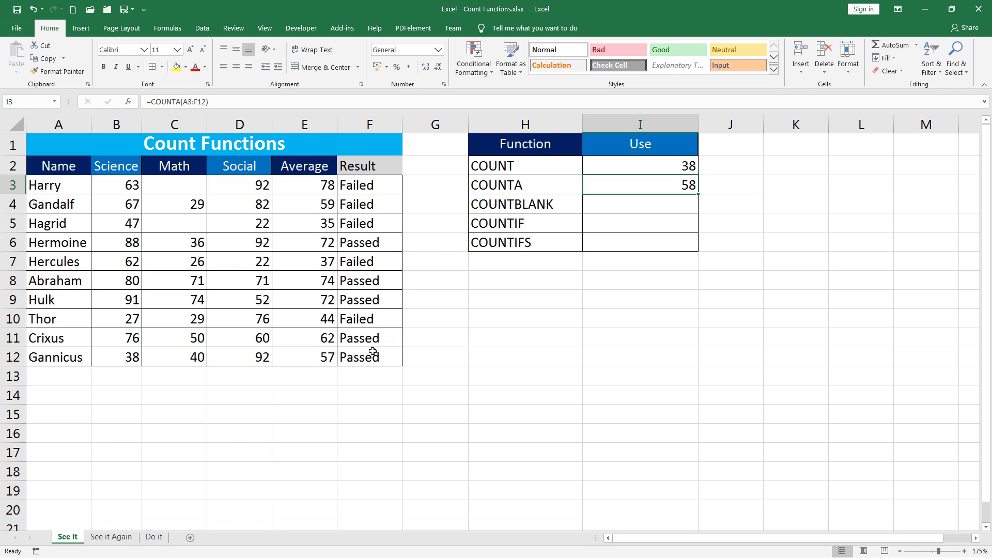
Enter =COUNTBLANK(A3:F12) in I4 to count the empty cells, returning 2.
{"action": "key", "text": "Down"}
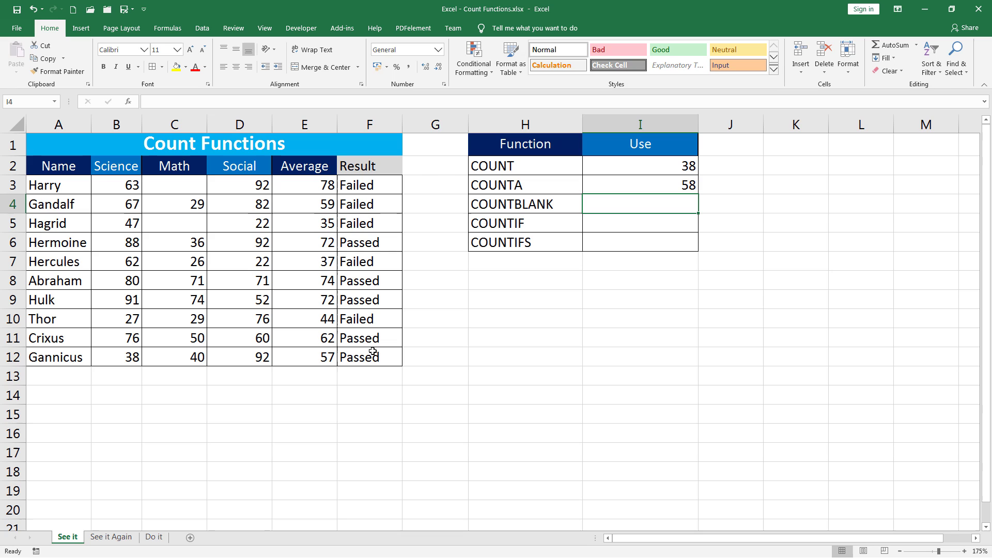
{"action": "type", "text": "=count"}
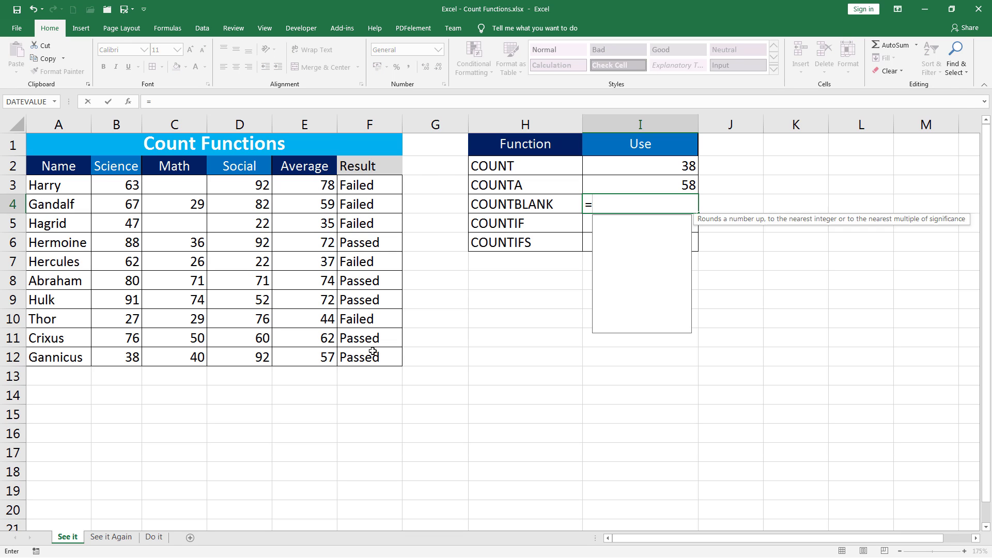
{"action": "key", "text": "Down"}
{"action": "key", "text": "Down"}
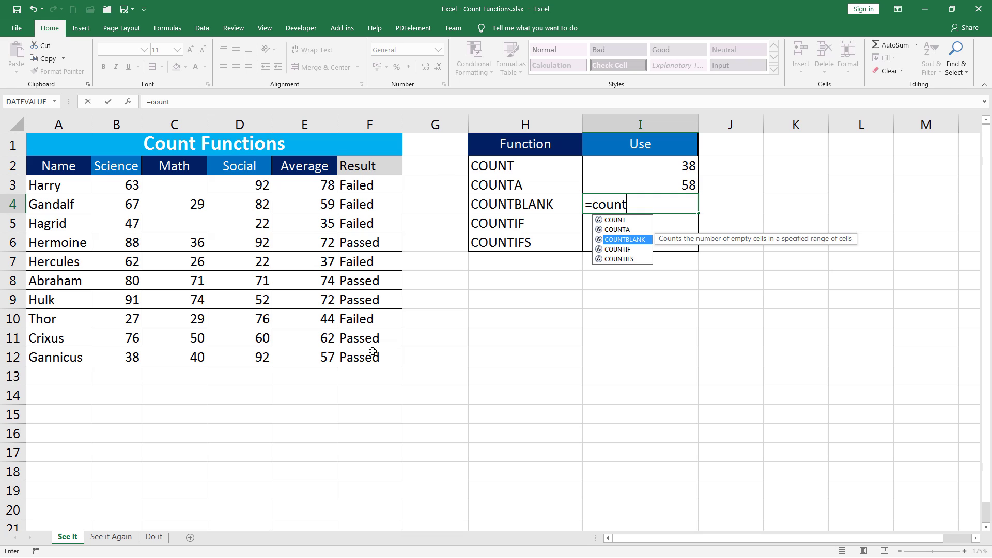
{"action": "key", "text": "Tab"}
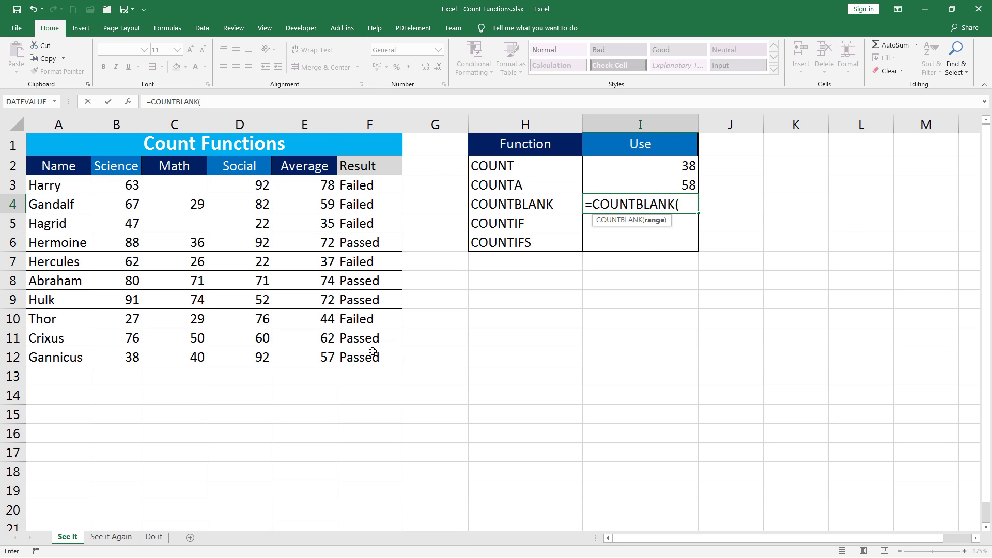
{"action": "left_click_drag", "start_coordinate": [72, 186], "coordinate": [354, 363]}
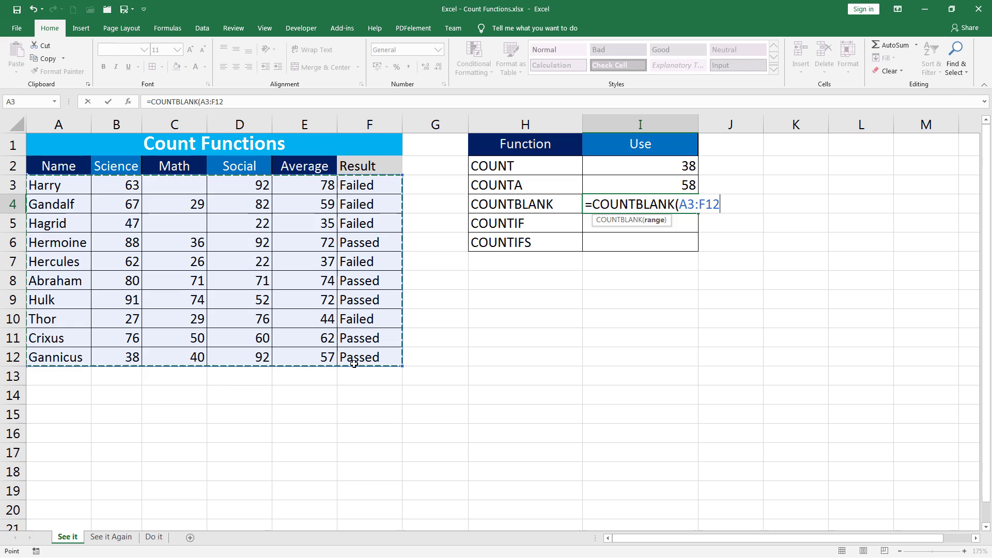
{"action": "key", "text": "ctrl+Return"}
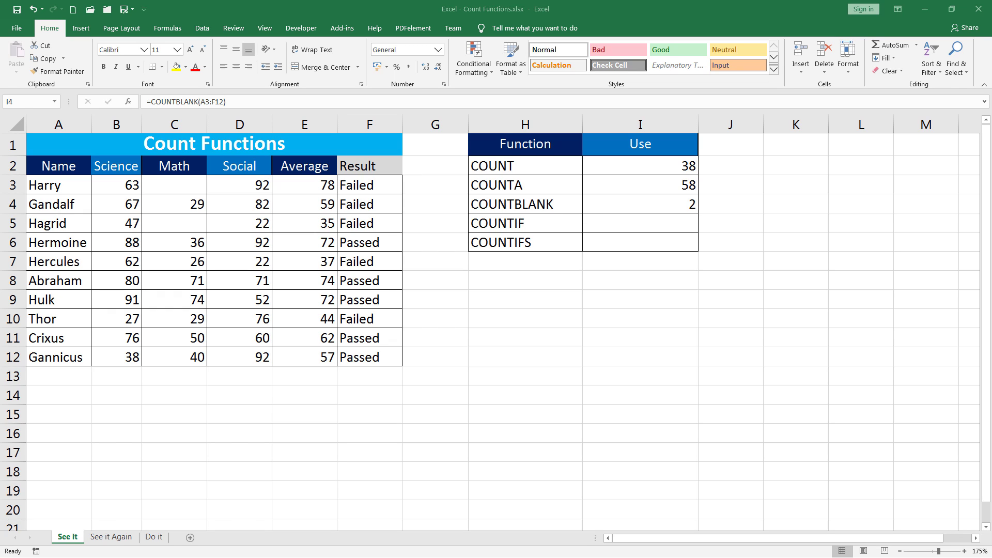
Enter =COUNTIF(F3:F12, "Passed") in I5 to count Passed results, returning 5.
{"action": "left_click", "coordinate": [653, 226]}
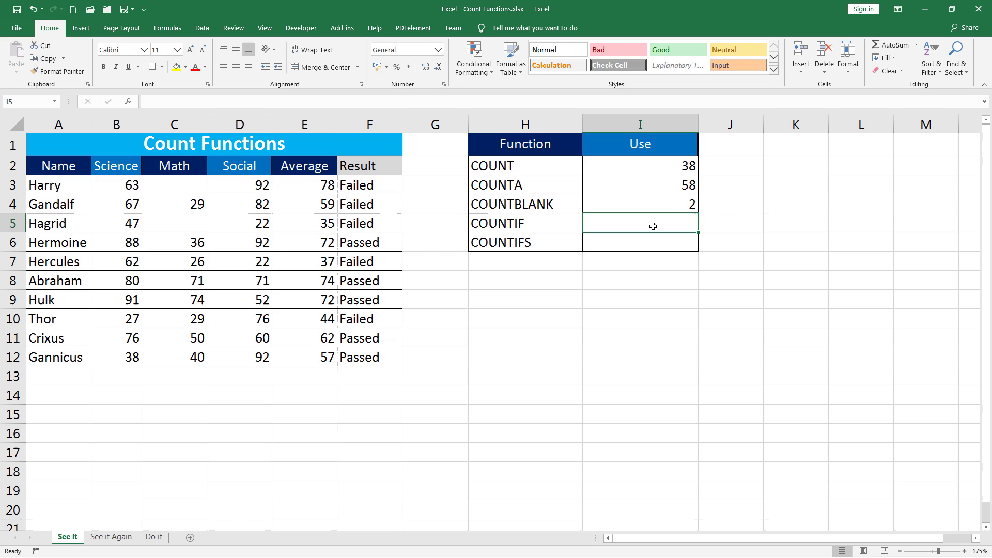
{"action": "type", "text": "=count"}
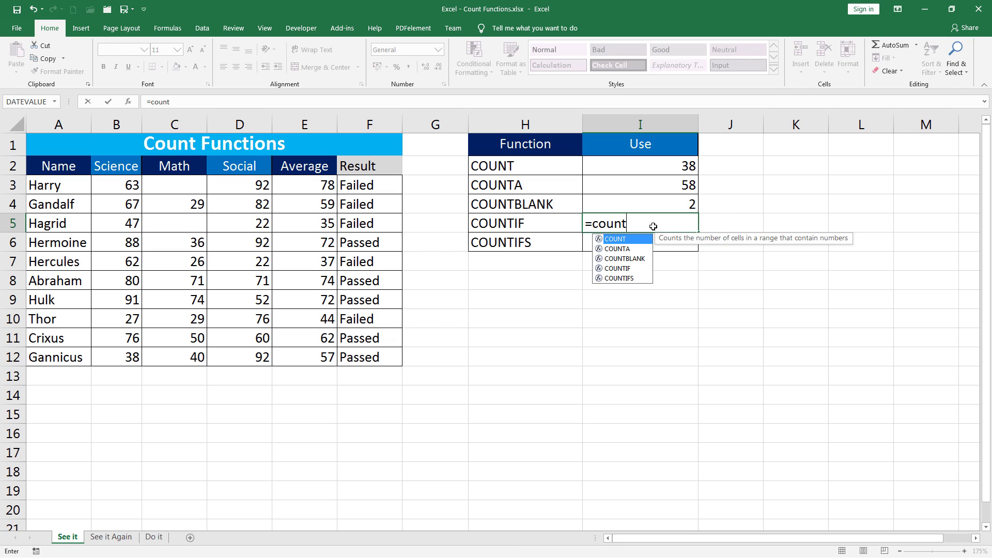
{"action": "key", "text": "Down"}
{"action": "key", "text": "Down"}
{"action": "key", "text": "Down"}
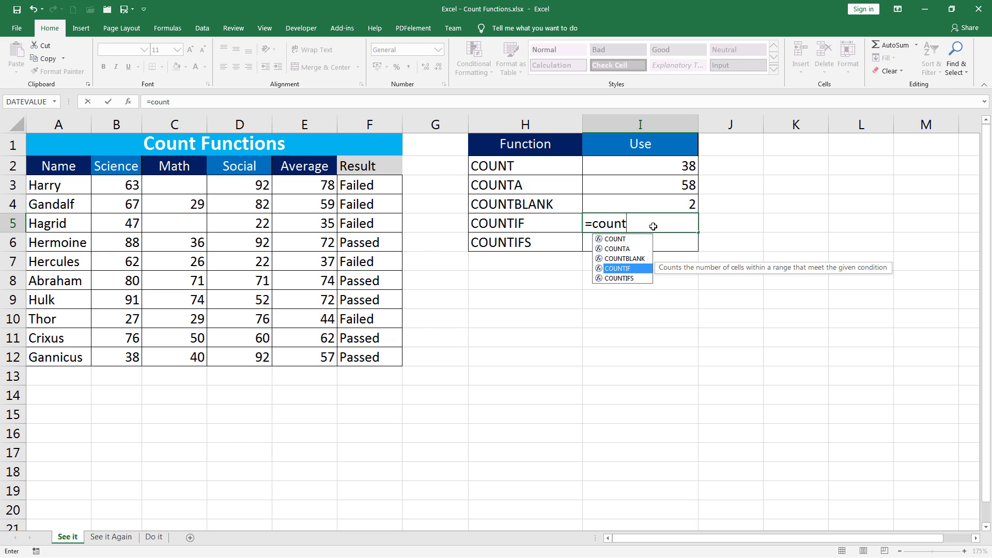
{"action": "key", "text": "Tab"}
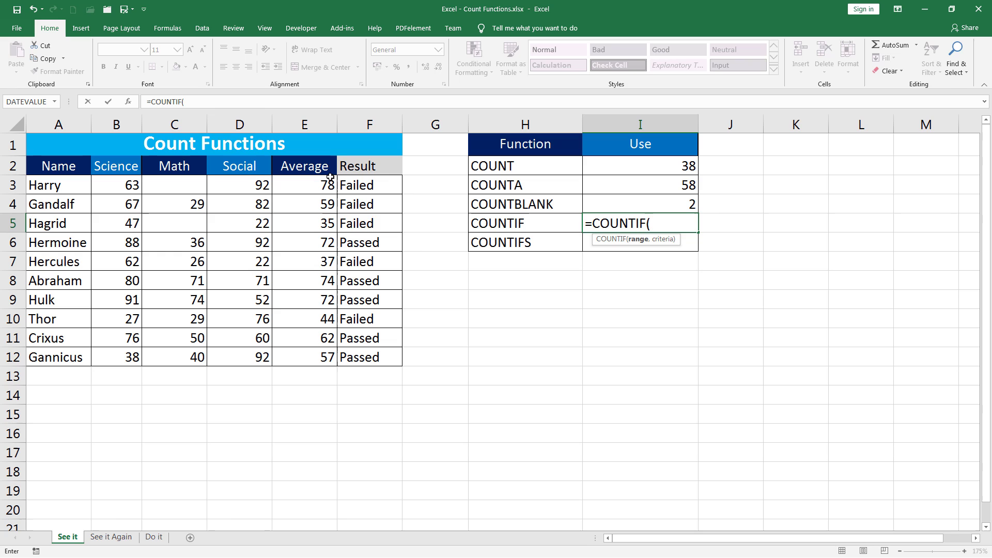
{"action": "left_click_drag", "start_coordinate": [377, 184], "coordinate": [372, 357]}
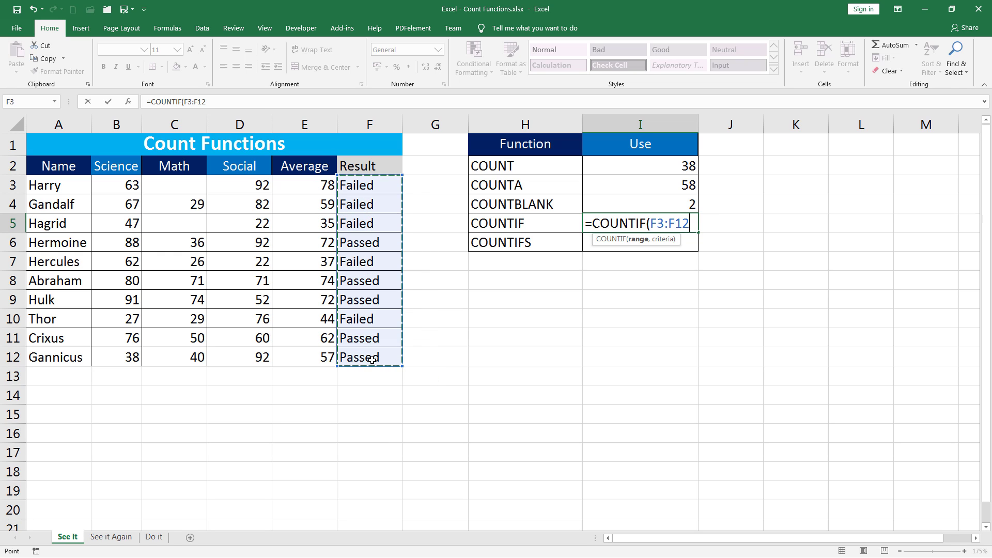
{"action": "type", "text": ","}
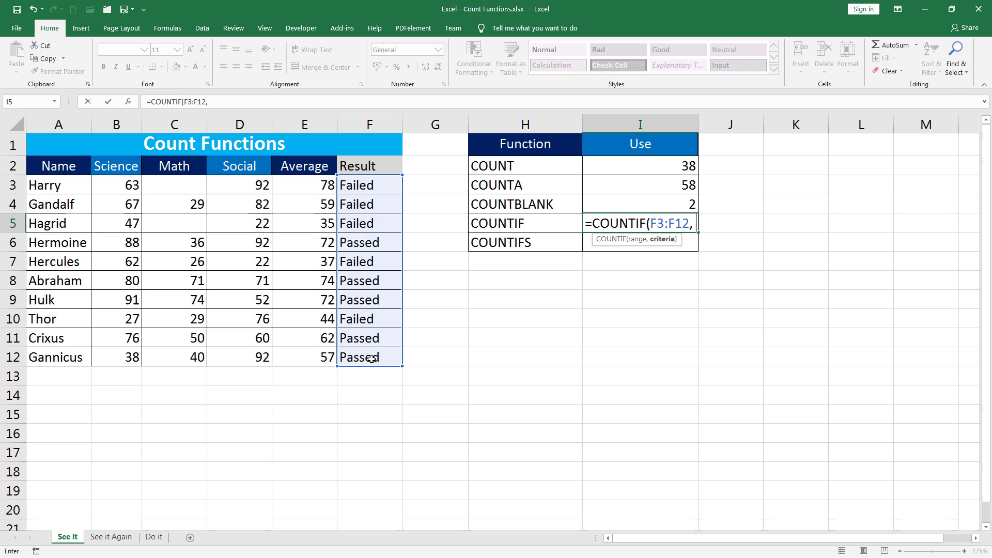
{"action": "type", "text": " \"Passed"}
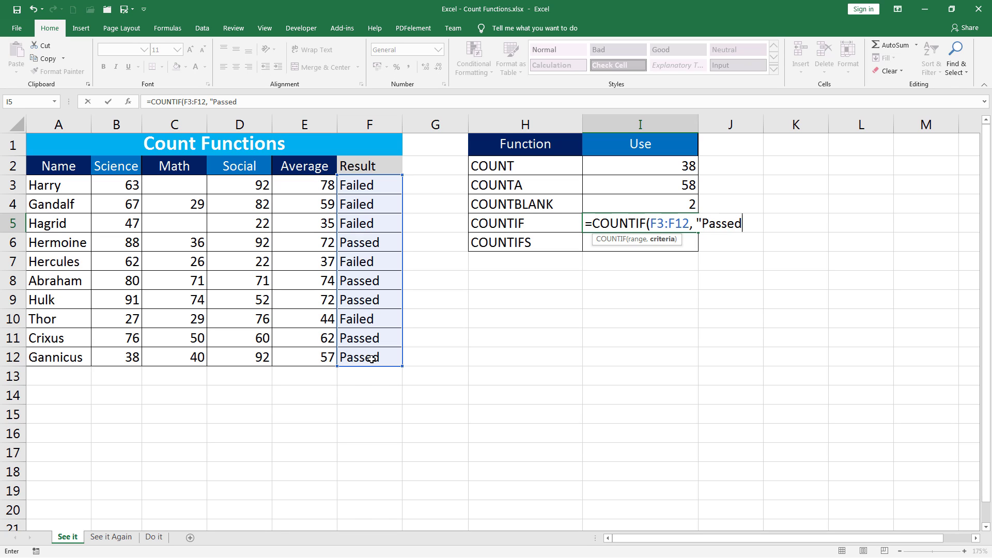
{"action": "type", "text": "\")"}
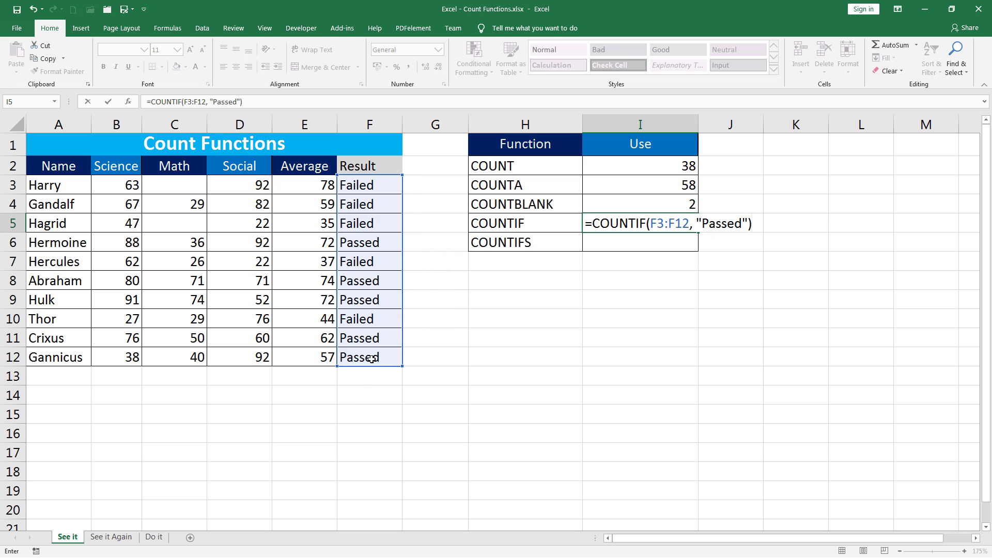
{"action": "key", "text": "ctrl+Return"}
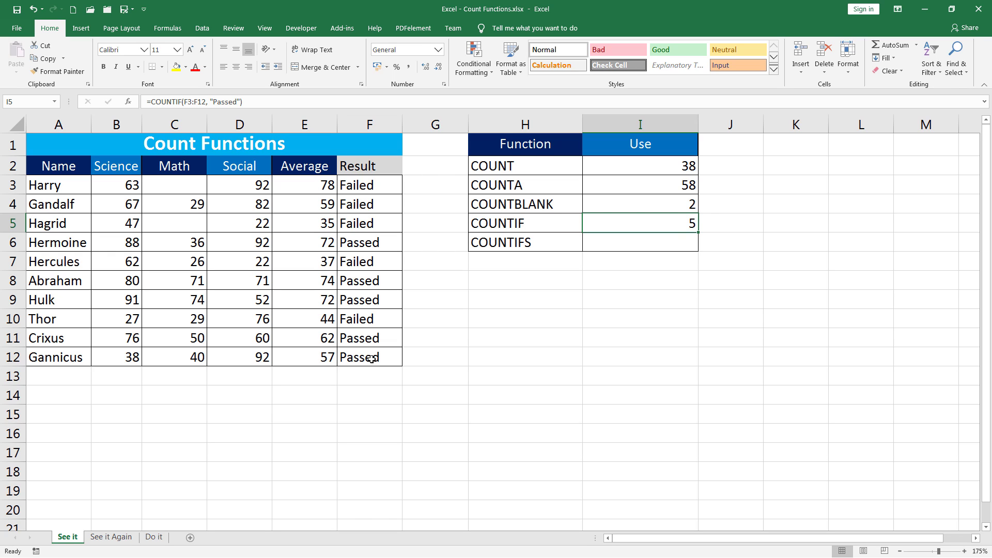
Enter =COUNTIFS(F3:F12, "Passed", E3:E12, ">70") in I6, returning 3.
{"action": "left_click", "coordinate": [661, 242]}
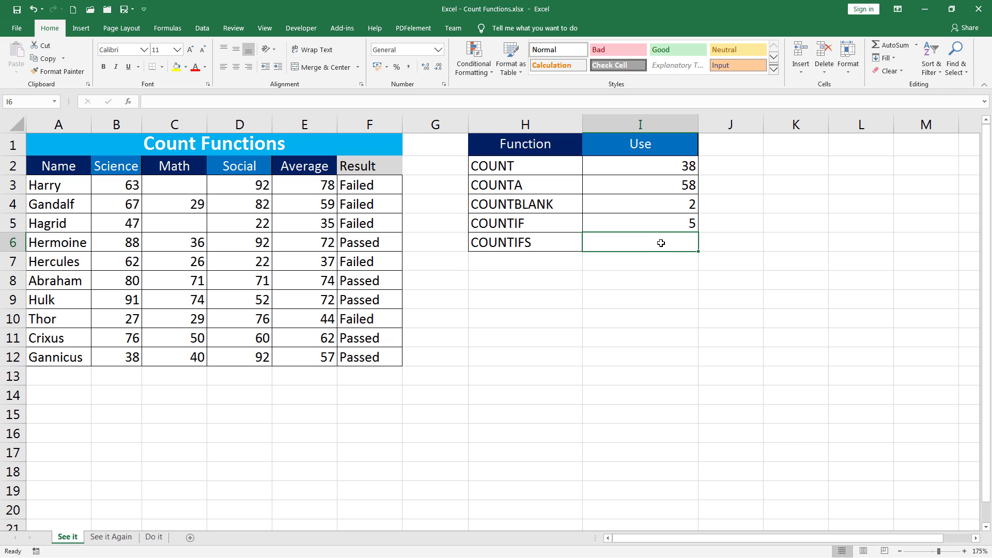
{"action": "type", "text": "="}
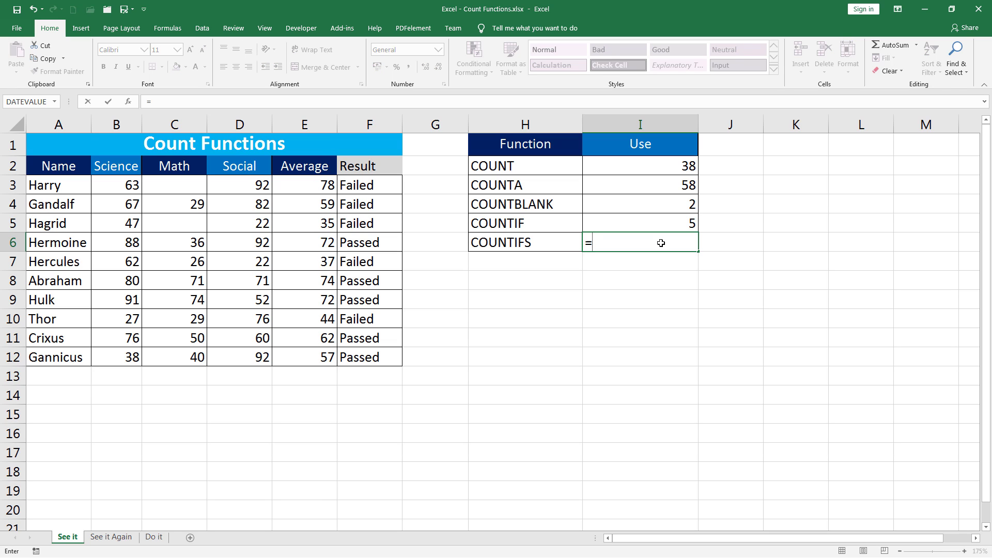
{"action": "type", "text": "count"}
{"action": "key", "text": "Down"}
{"action": "key", "text": "Down"}
{"action": "key", "text": "Down"}
{"action": "key", "text": "Down"}
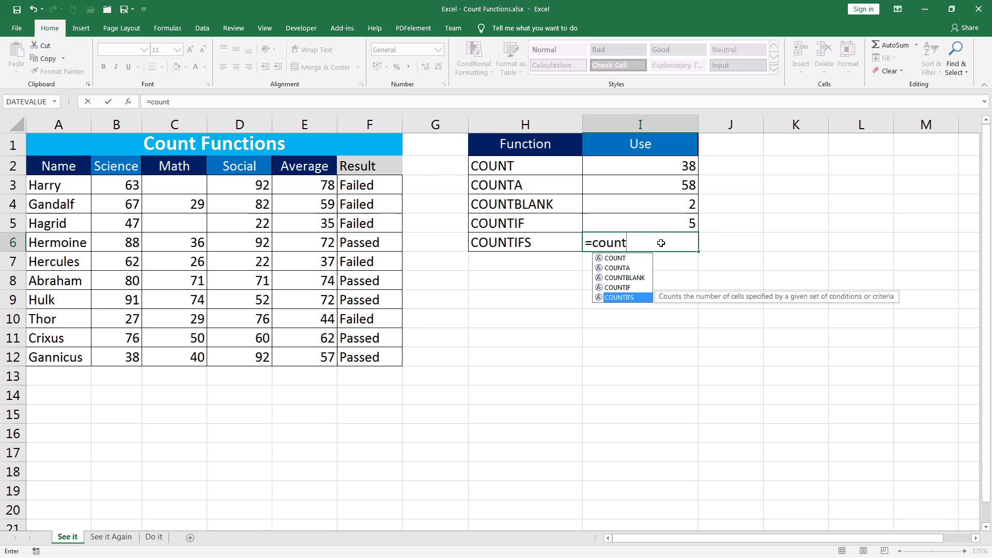
{"action": "key", "text": "Tab"}
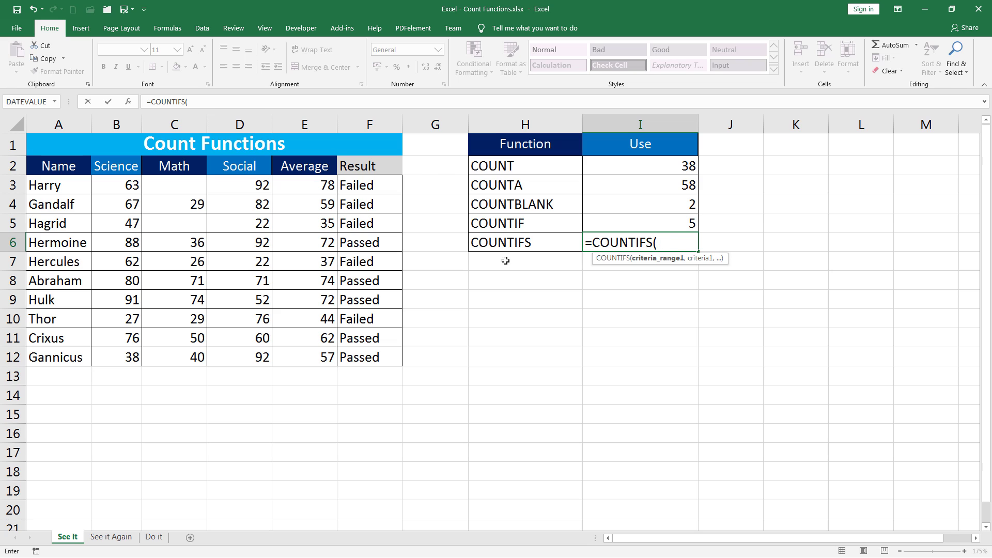
{"action": "left_click_drag", "start_coordinate": [370, 184], "coordinate": [374, 361]}
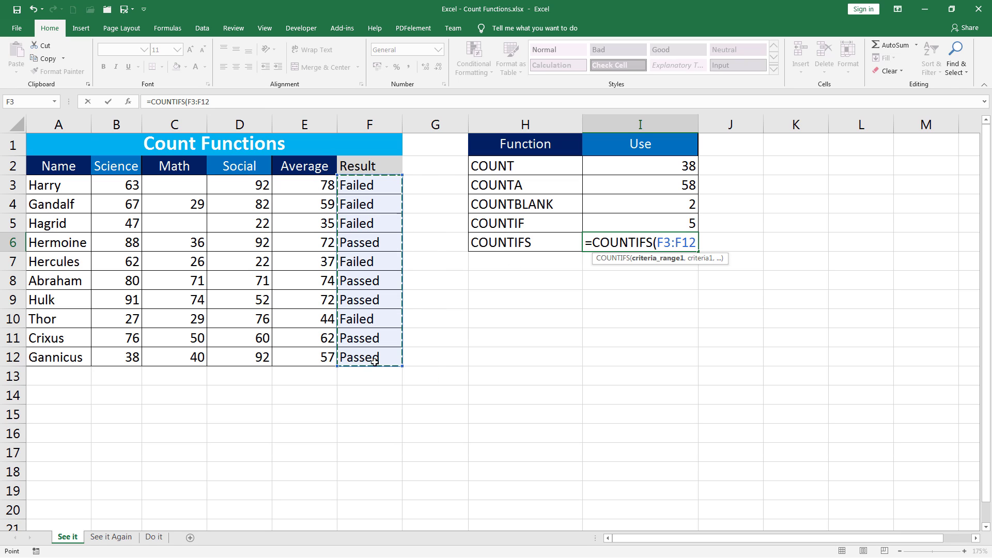
{"action": "type", "text": ", "}
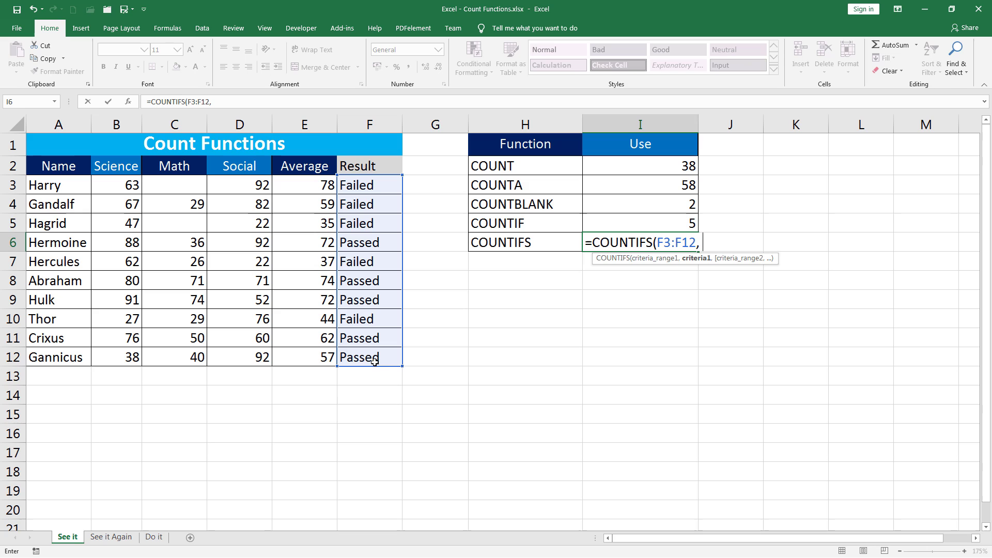
{"action": "type", "text": "\"Passed\","}
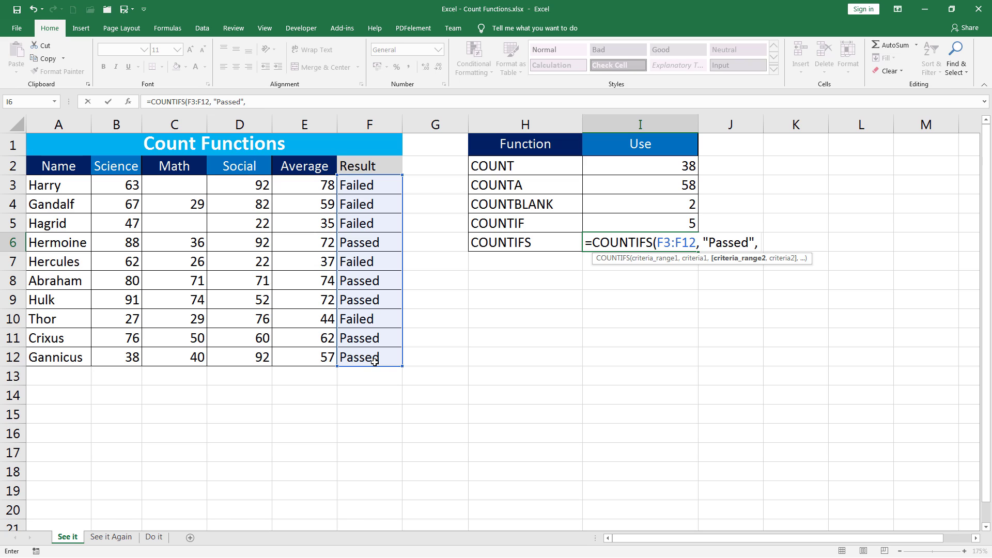
{"action": "left_click_drag", "start_coordinate": [312, 186], "coordinate": [304, 358]}
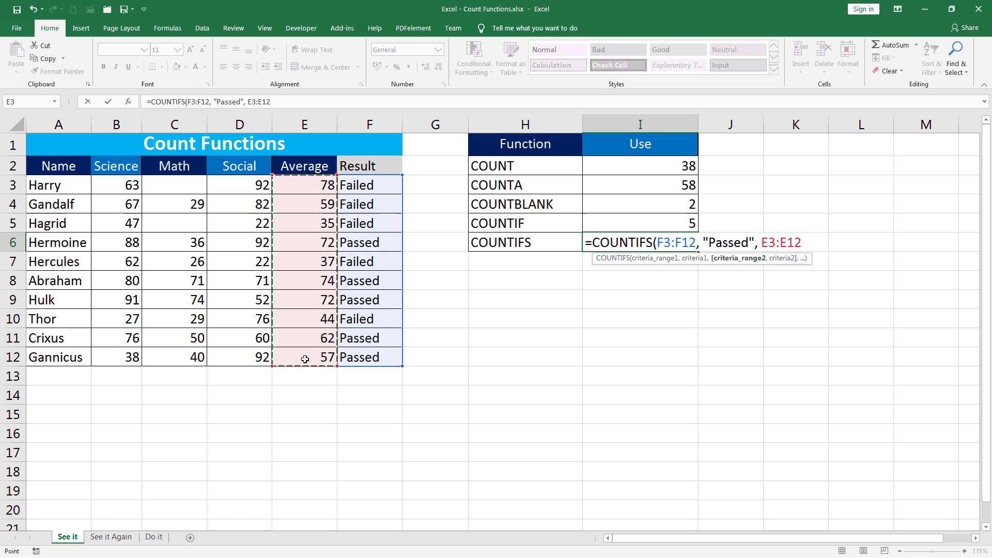
{"action": "type", "text": ", "}
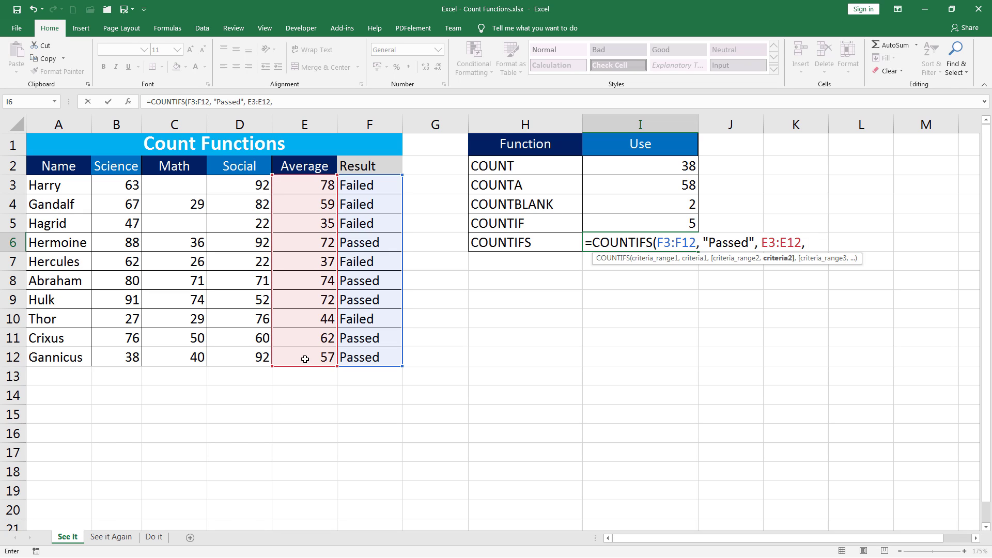
{"action": "type", "text": "\">70\")"}
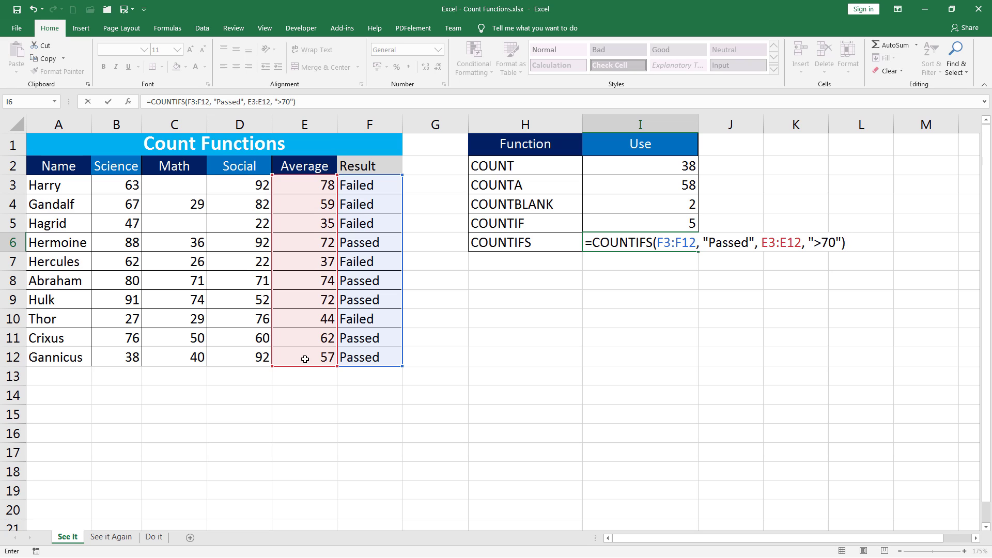
{"action": "key", "text": "ctrl+Return"}
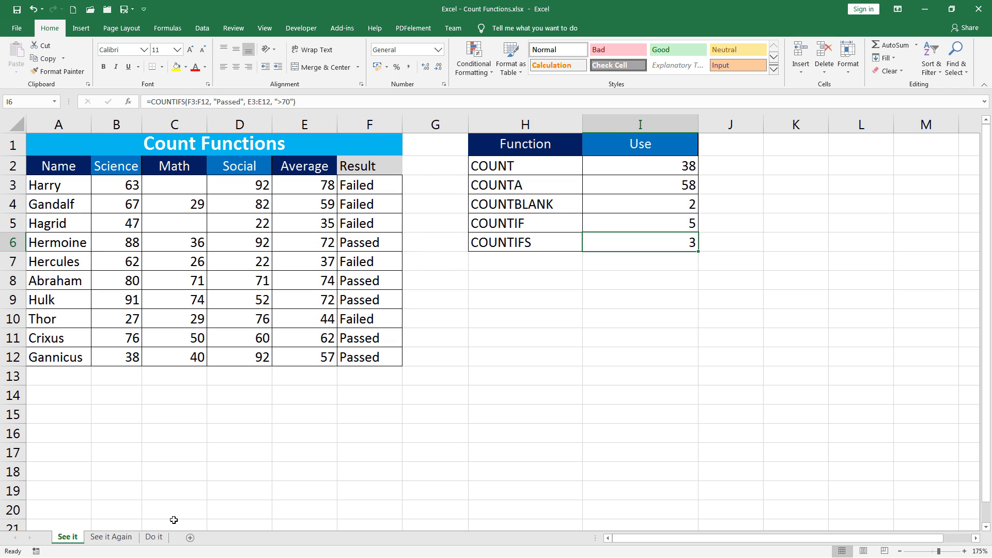
On the See it Again sheet, build =COUNTIFS(C:C, G3, B:B, F3) in H3.
{"action": "left_click", "coordinate": [111, 537]}
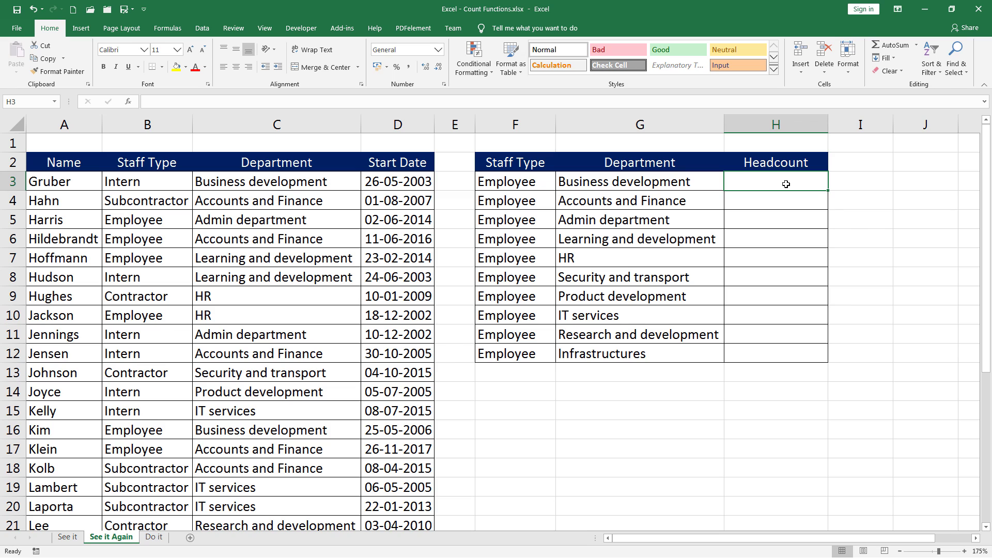
{"action": "type", "text": "=count"}
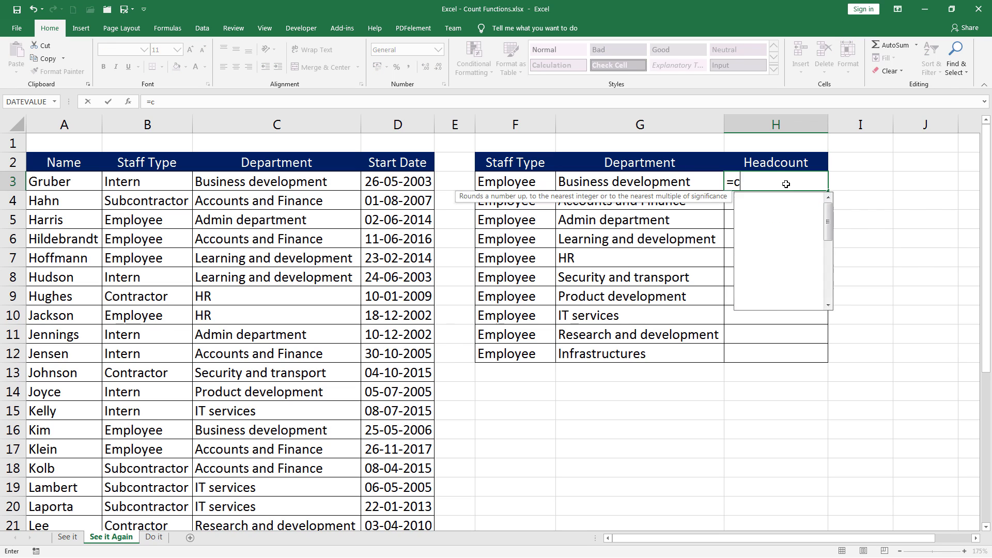
{"action": "key", "text": "Down"}
{"action": "key", "text": "Down"}
{"action": "key", "text": "Down"}
{"action": "key", "text": "Down"}
{"action": "key", "text": "Tab"}
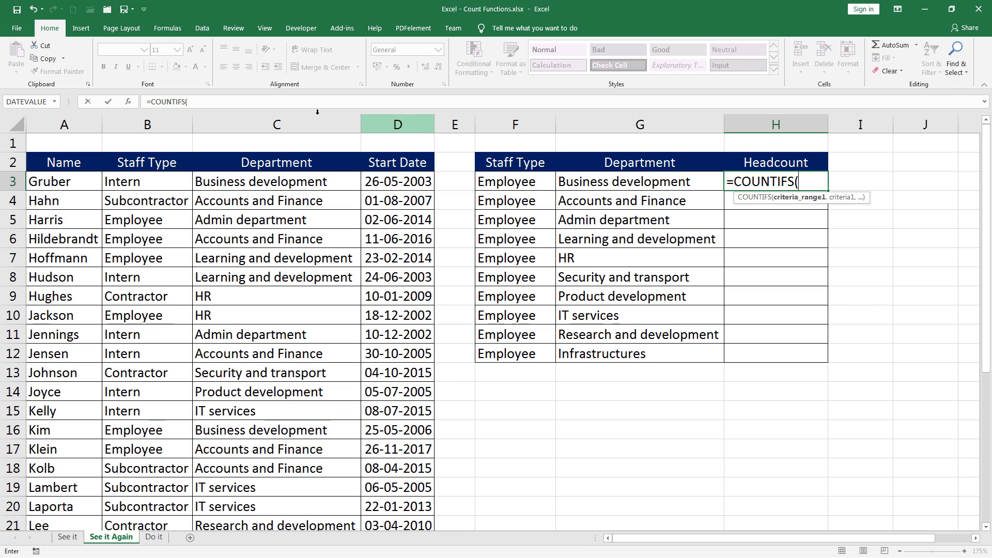
{"action": "left_click", "coordinate": [300, 128]}
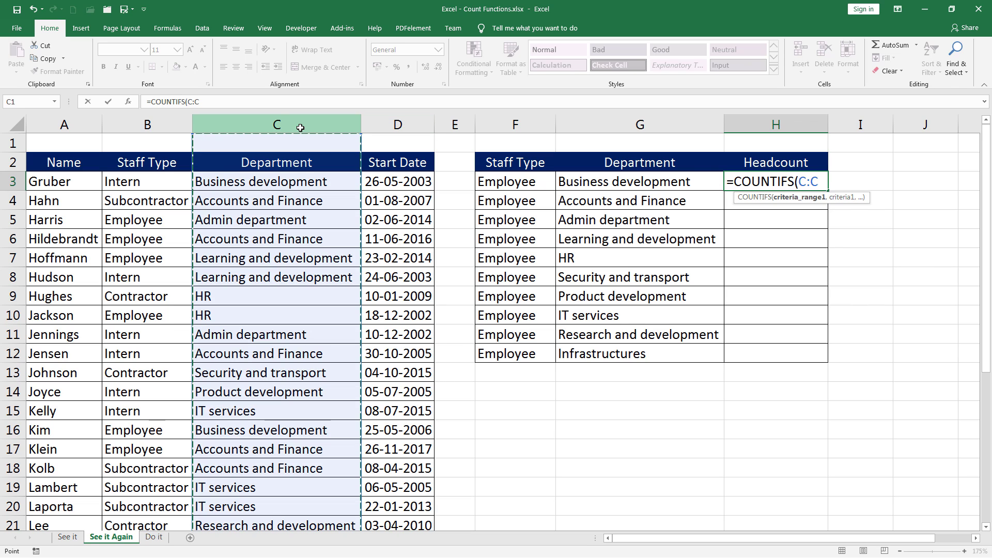
{"action": "type", "text": ","}
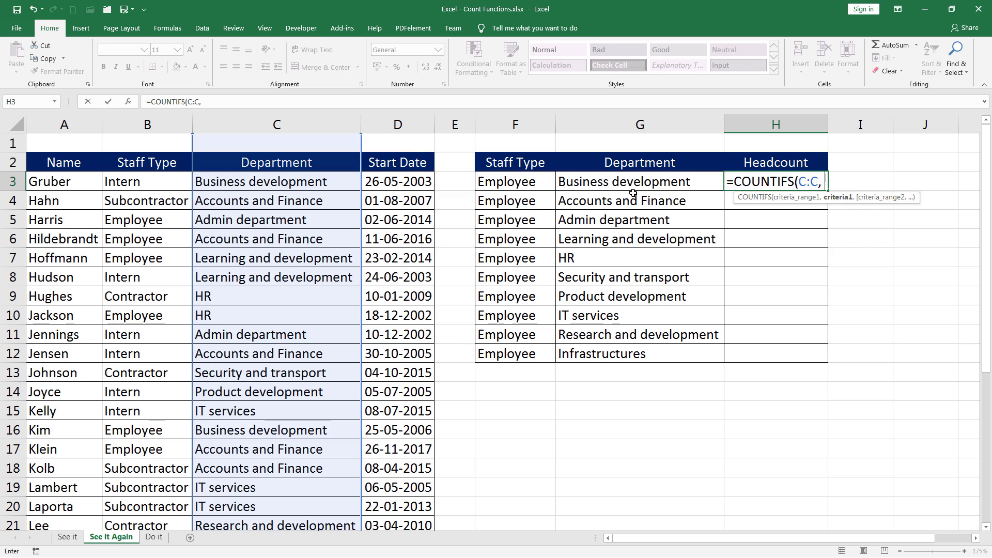
{"action": "left_click", "coordinate": [649, 184]}
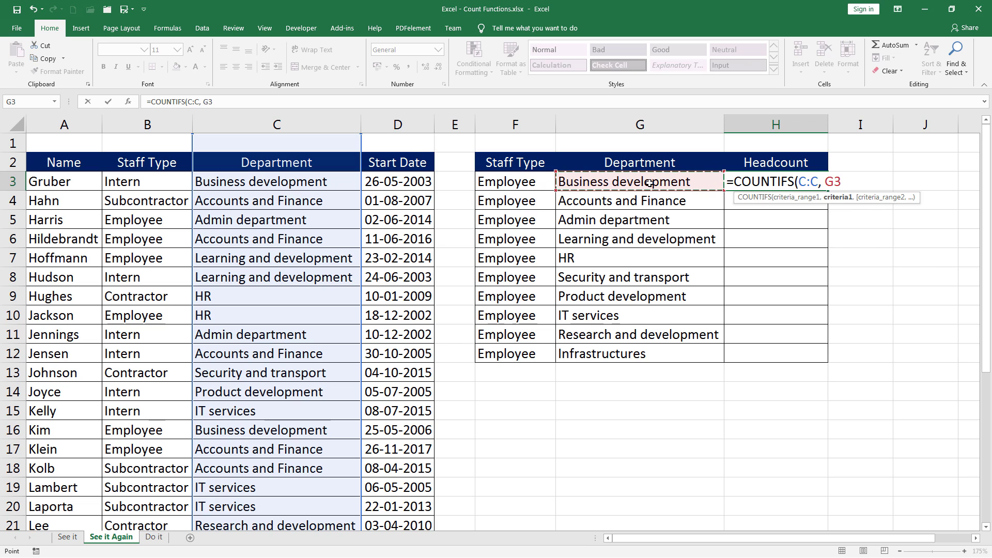
{"action": "type", "text": ","}
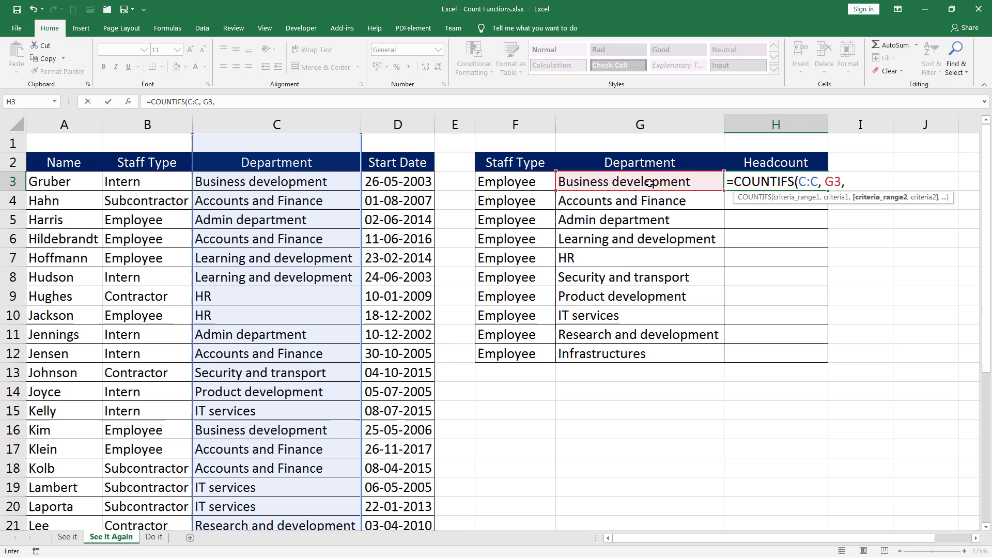
{"action": "left_click", "coordinate": [153, 122]}
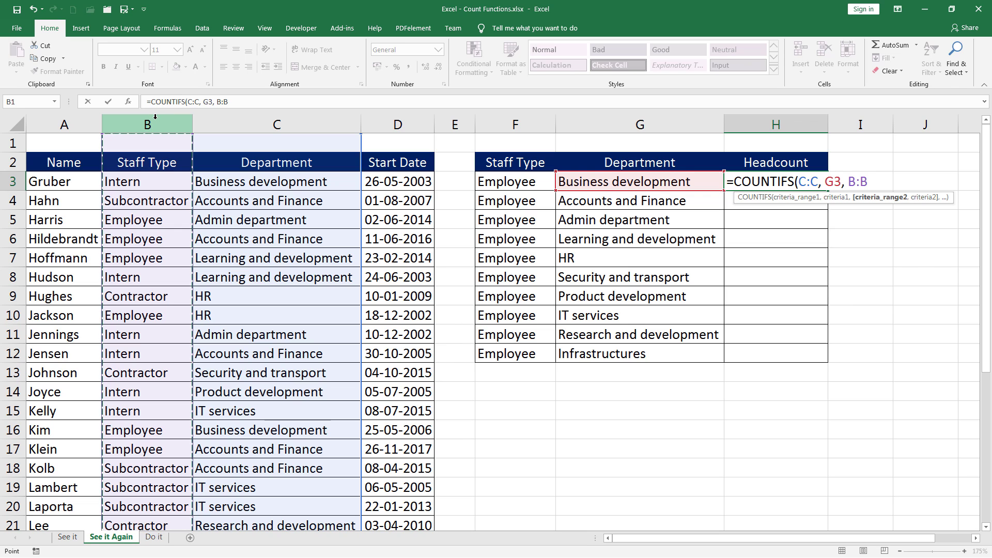
{"action": "type", "text": ","}
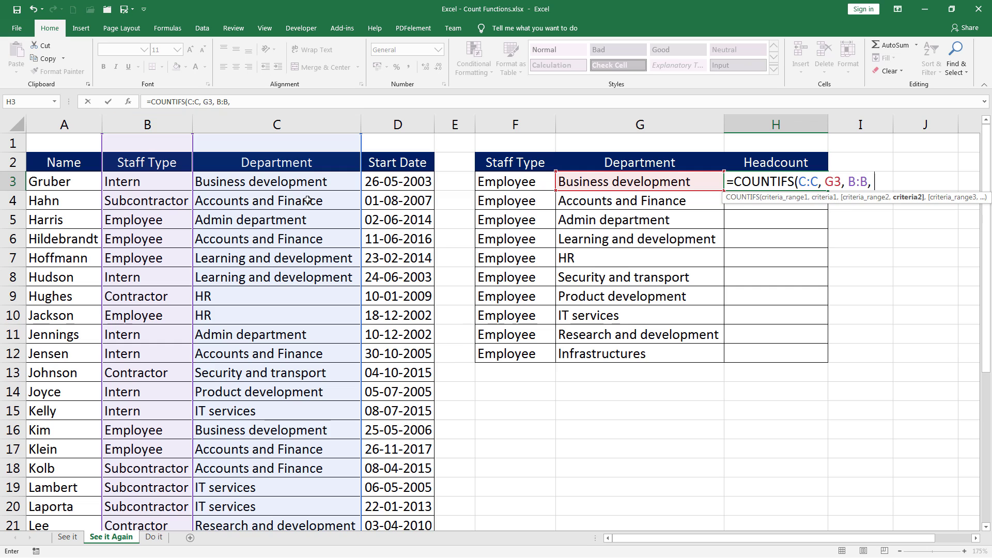
{"action": "left_click", "coordinate": [526, 184]}
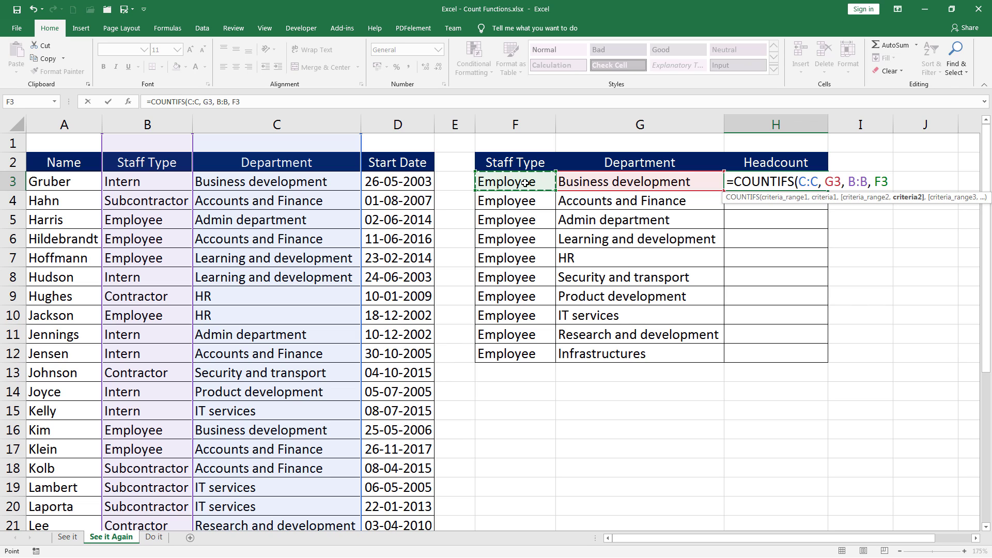
Finish the H3 Headcount formula and fill it down to H12, giving 1, 2, 2, 1, 1, 1, 0, 0, 1, 0.
{"action": "type", "text": ")"}
{"action": "key", "text": "Return"}
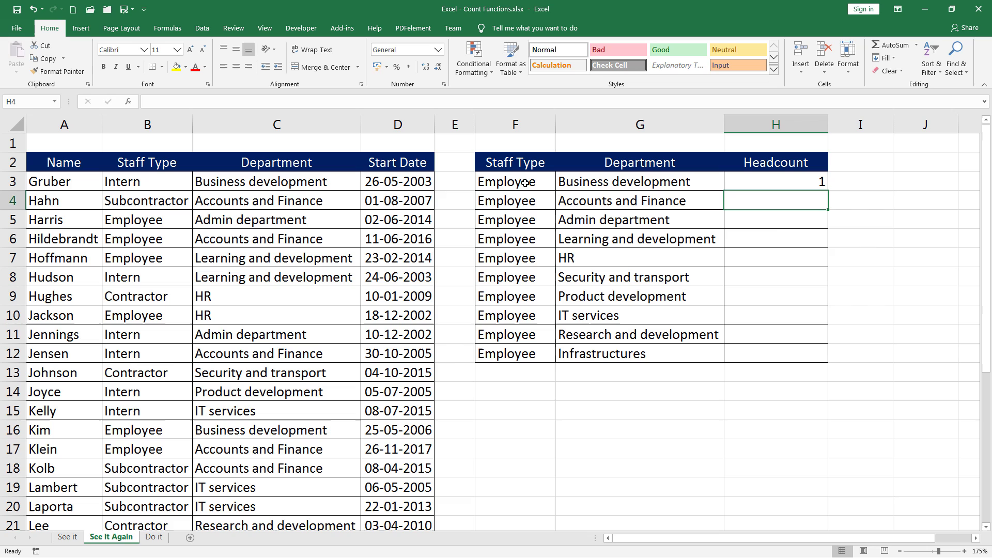
{"action": "left_click", "coordinate": [811, 183]}
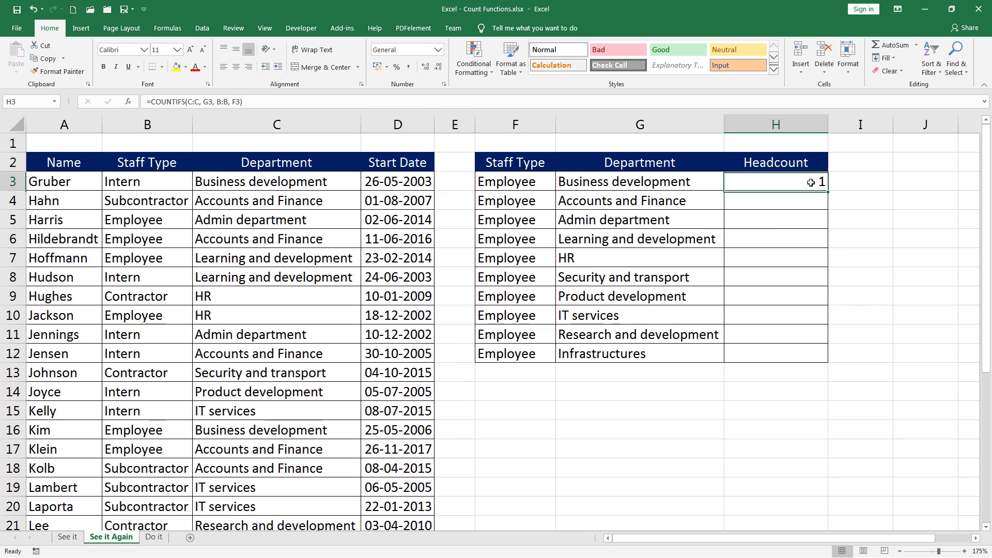
{"action": "left_click_drag", "start_coordinate": [827, 191], "coordinate": [826, 359]}
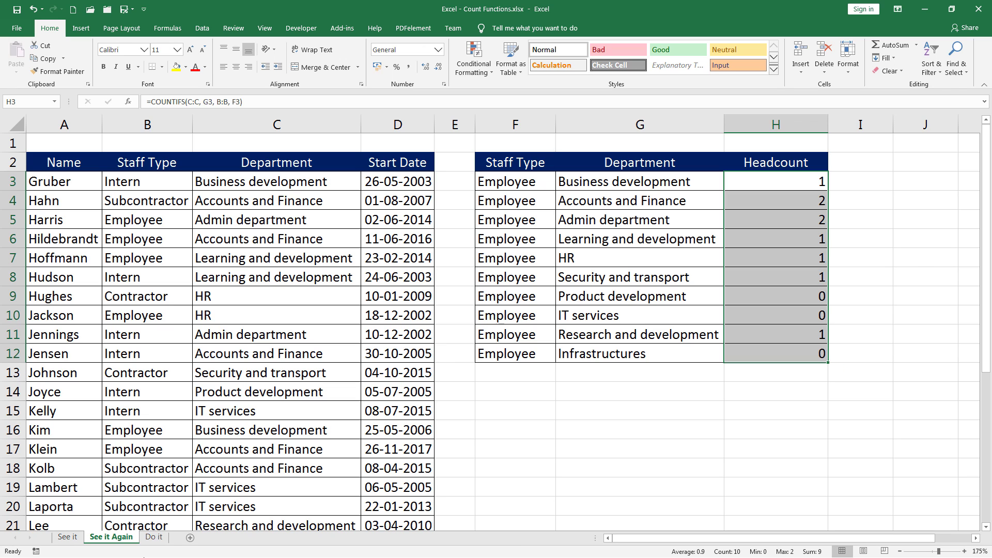
Switch to the Do it sheet showing the empty Headcount table.
{"action": "left_click", "coordinate": [153, 538]}
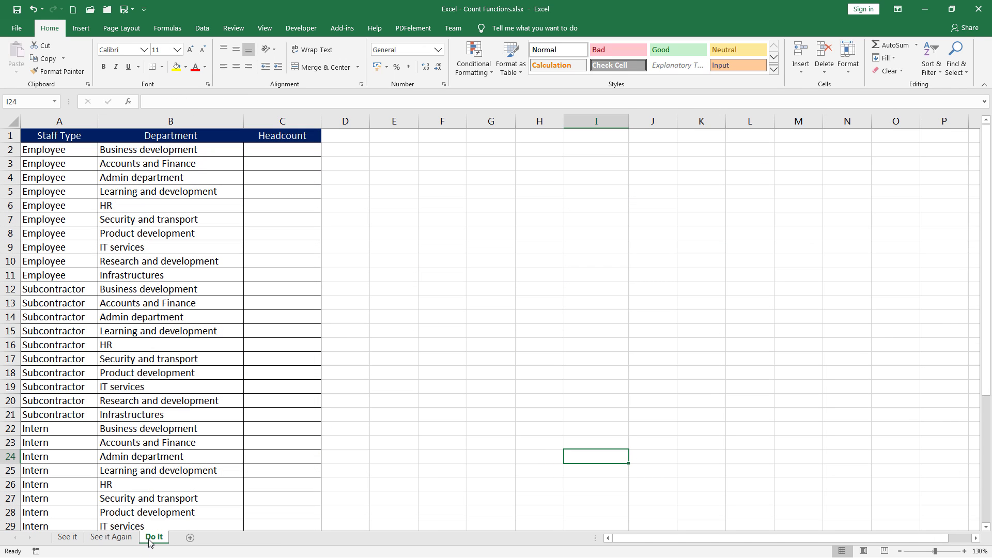